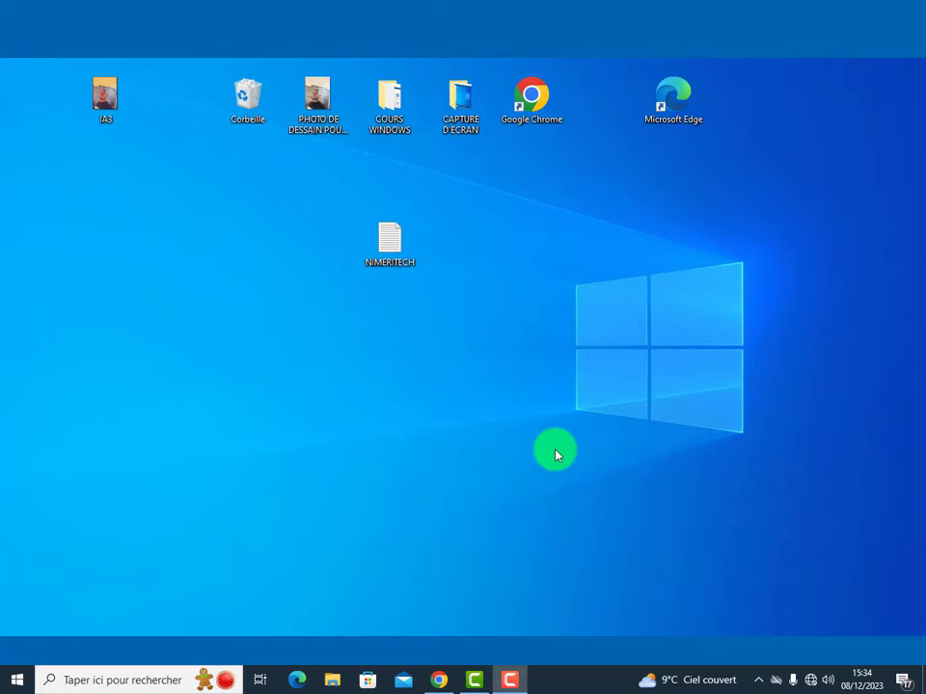
- Open the NIMERITECH text file from the desktop to view it and minimize its window
{"action": "double_click", "coordinate": [399, 260]}
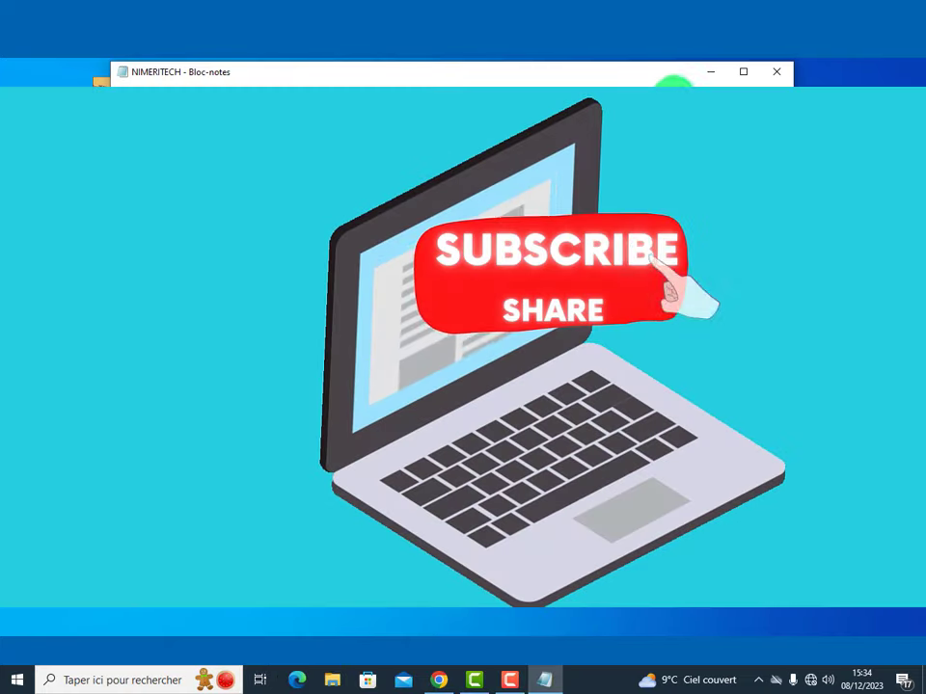
{"action": "left_click", "coordinate": [711, 71]}
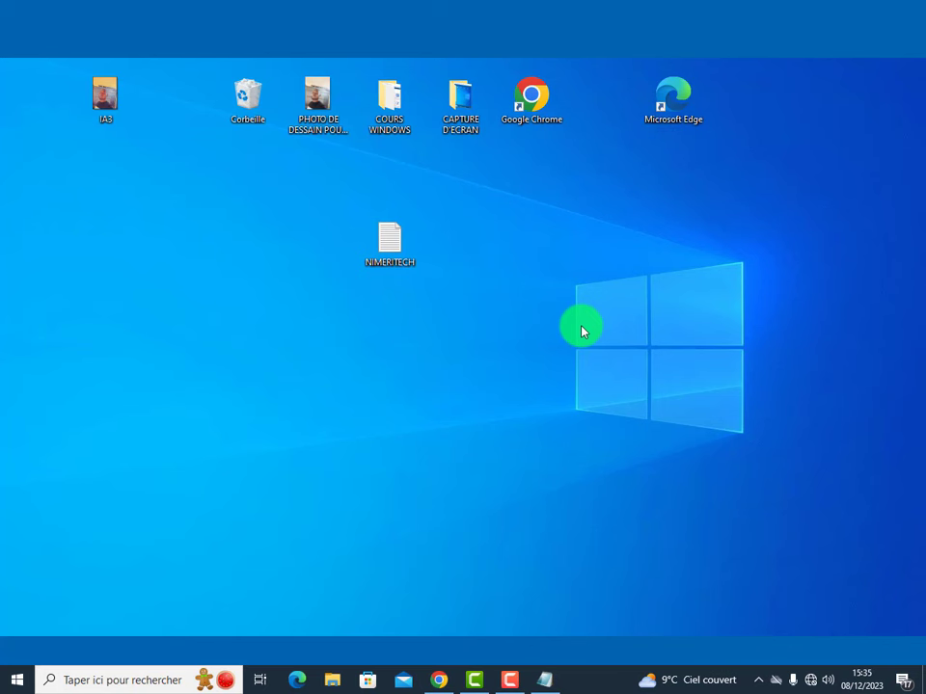
- View the available Wi-Fi networks and safely eject the TP-Link Wireless USB Adapter
{"action": "left_click", "coordinate": [777, 680]}
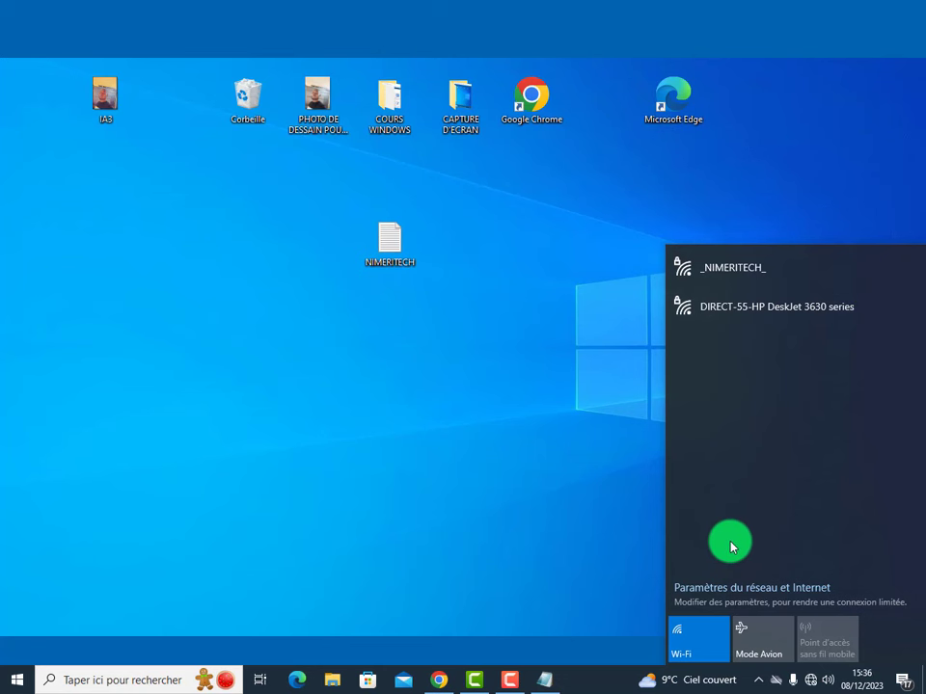
{"action": "left_click", "coordinate": [759, 680]}
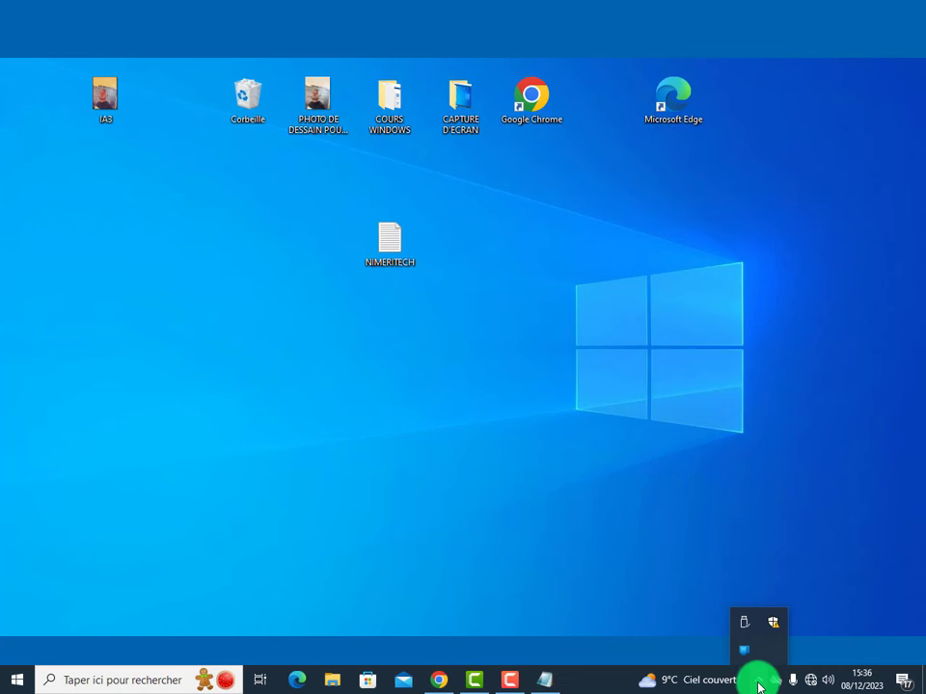
{"action": "left_click", "coordinate": [745, 626]}
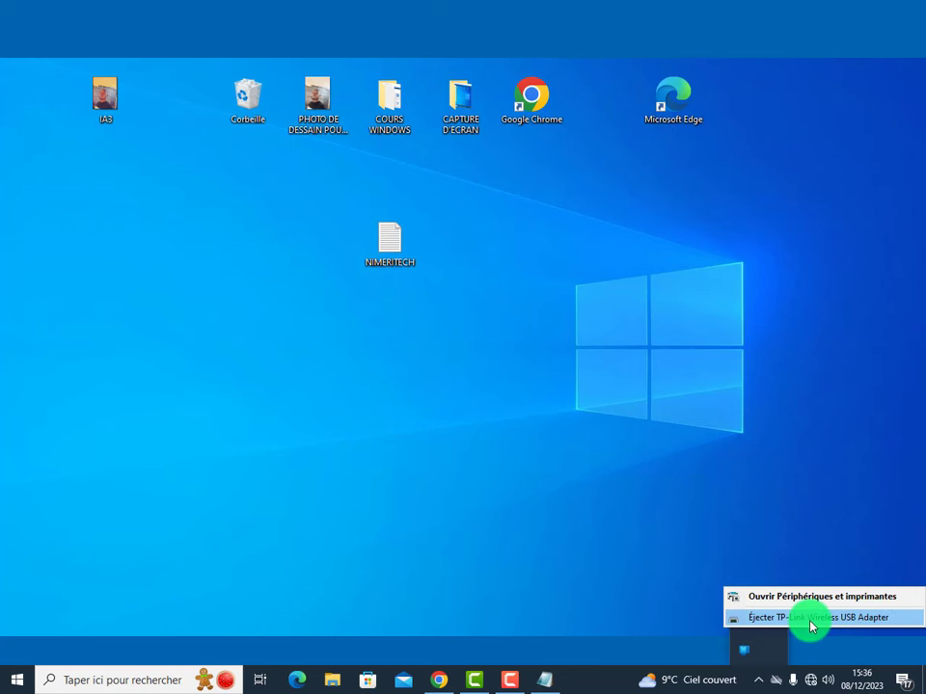
{"action": "left_click", "coordinate": [863, 618]}
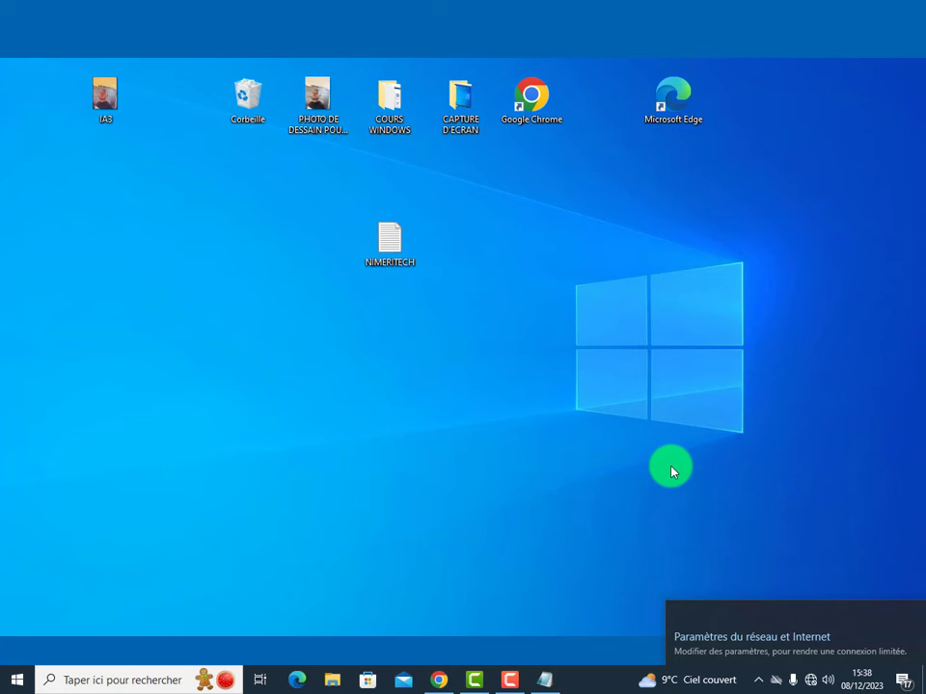
- Switch to Chrome, clear the CLE WIFI EXTERNE query, look over the listed external Wi-Fi adapters, and minimize the window
{"action": "left_click", "coordinate": [436, 680]}
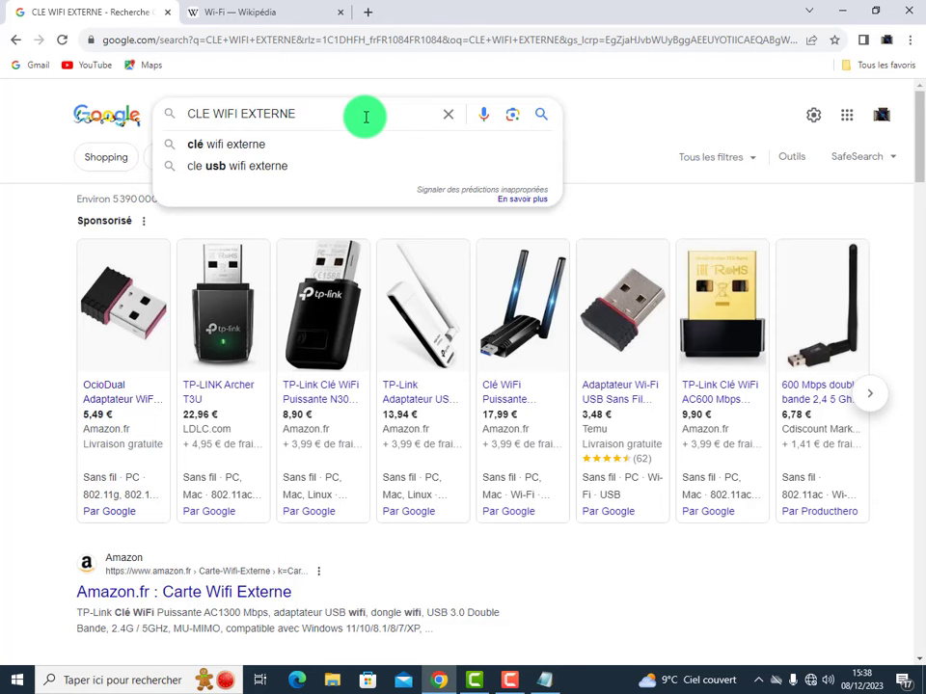
{"action": "key", "text": "ctrl+a"}
{"action": "key", "text": "BackSpace"}
{"action": "left_click", "coordinate": [32, 118]}
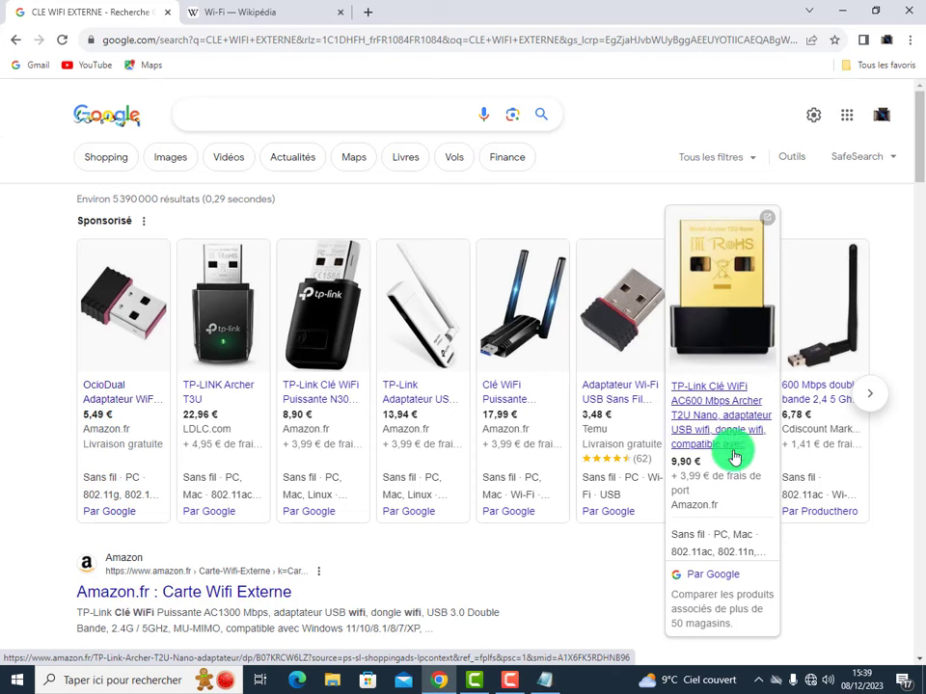
{"action": "mouse_move", "coordinate": [811, 685]}
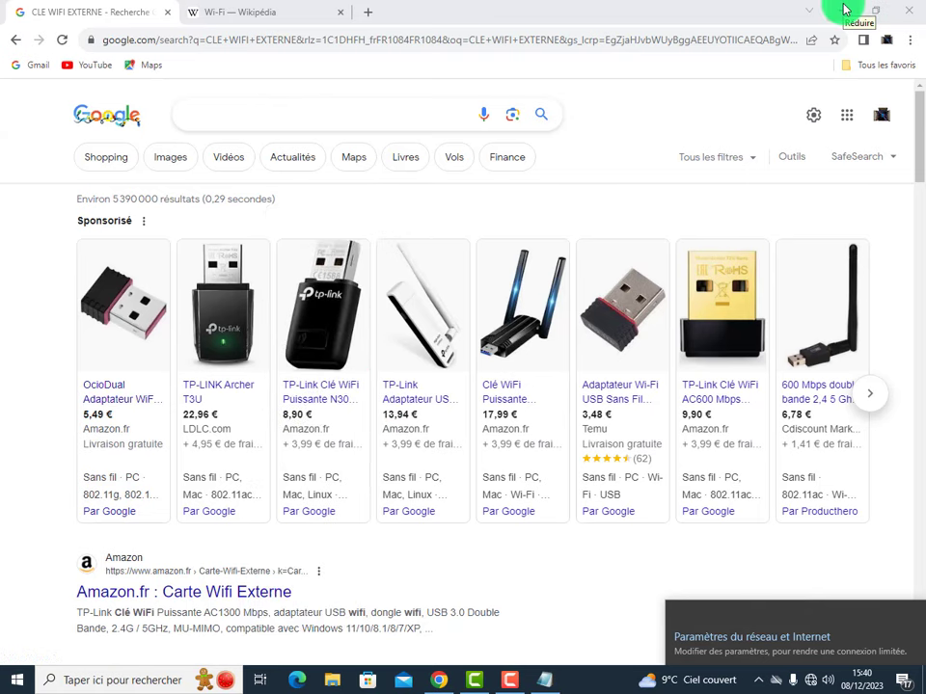
{"action": "left_click", "coordinate": [844, 9]}
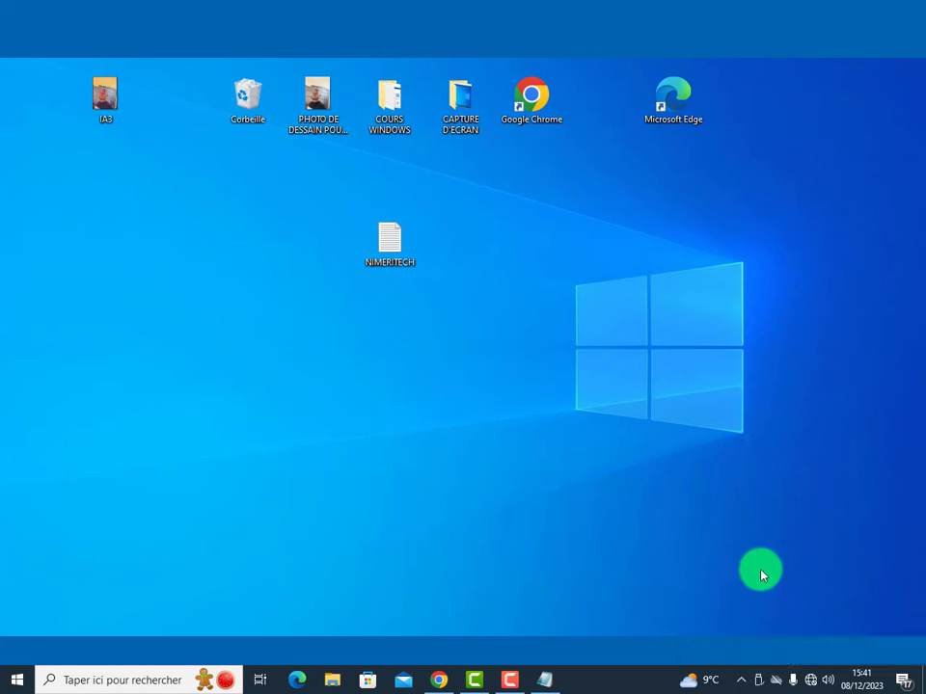
- View the available Wi-Fi networks again and browse further sponsored external Wi-Fi adapters in Chrome
{"action": "left_click", "coordinate": [813, 680]}
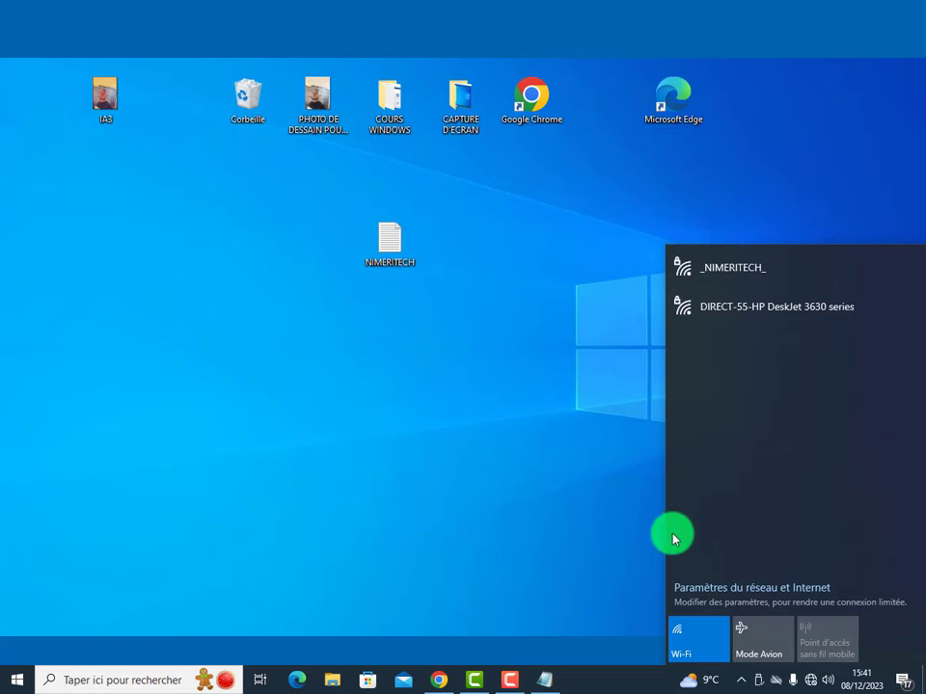
{"action": "left_click", "coordinate": [436, 682]}
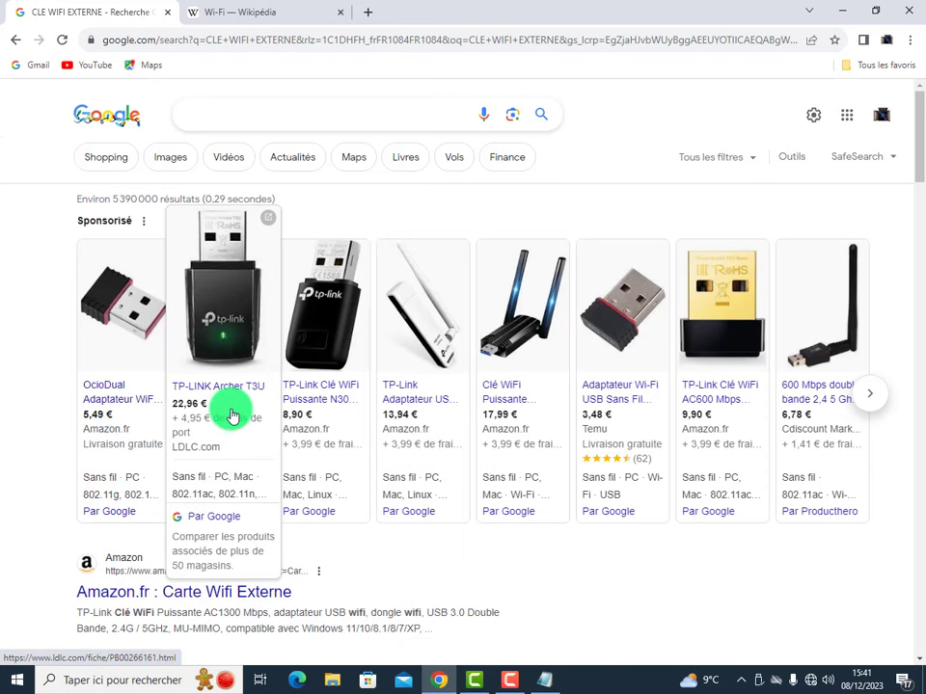
{"action": "left_click", "coordinate": [868, 399]}
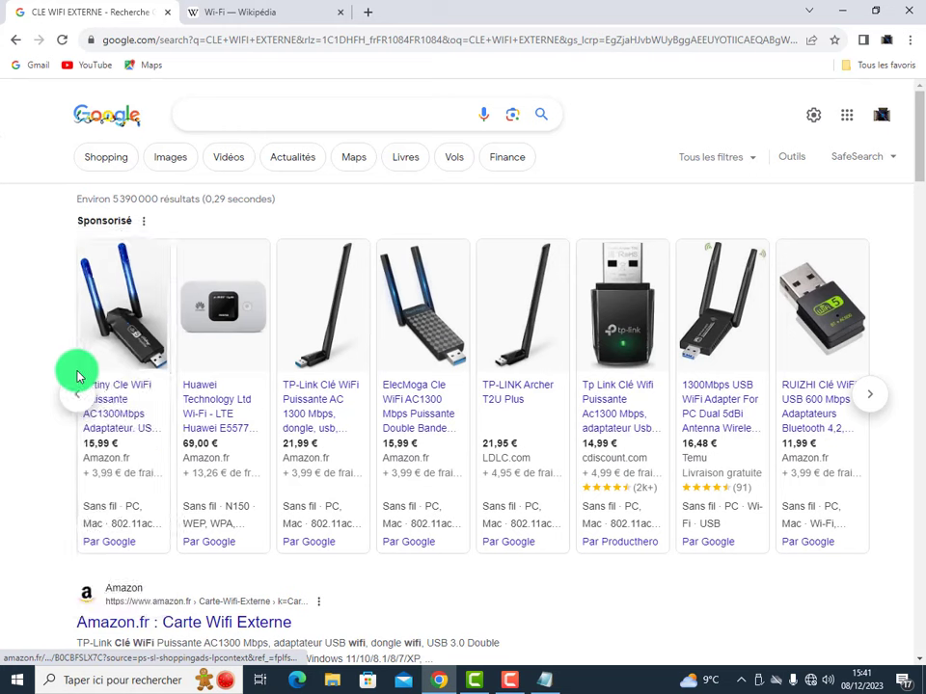
{"action": "mouse_move", "coordinate": [199, 428]}
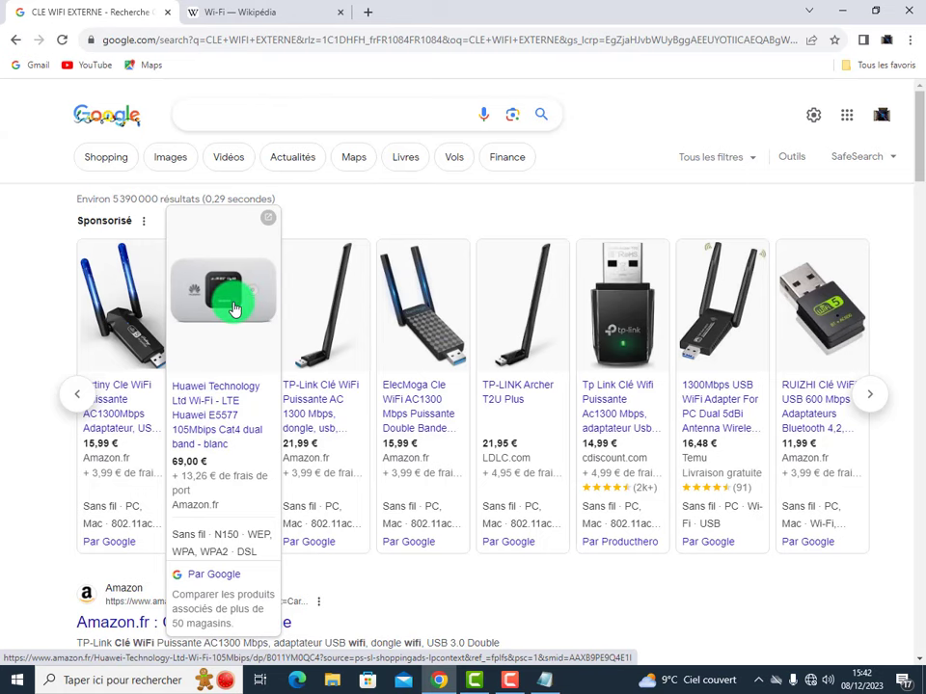
{"action": "left_click", "coordinate": [837, 11]}
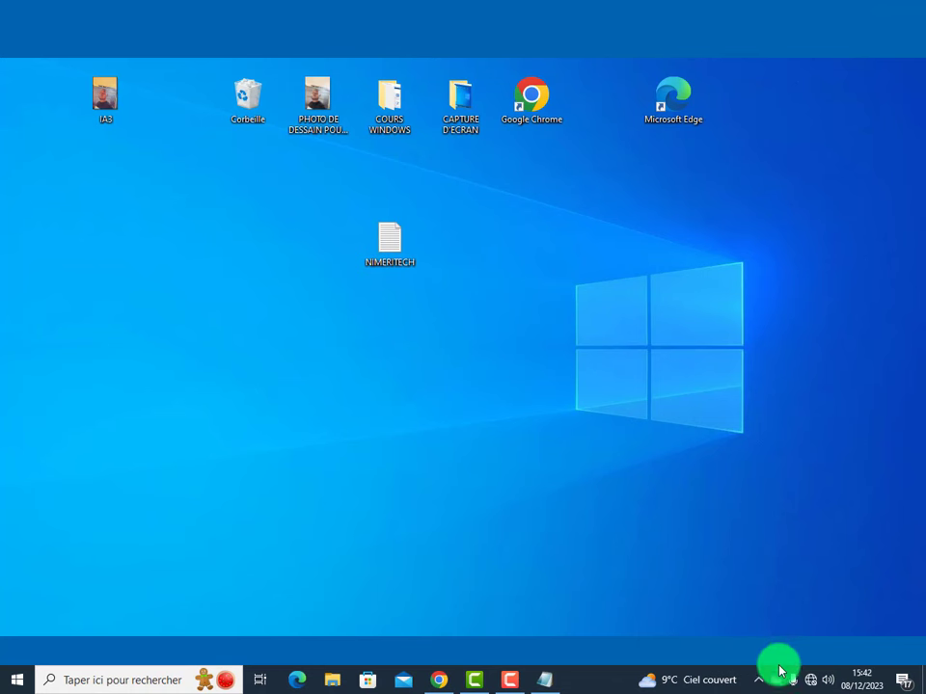
- Connect to the _NIMERITECH_ Wi-Fi network and disconnect from it again
{"action": "left_click", "coordinate": [812, 682]}
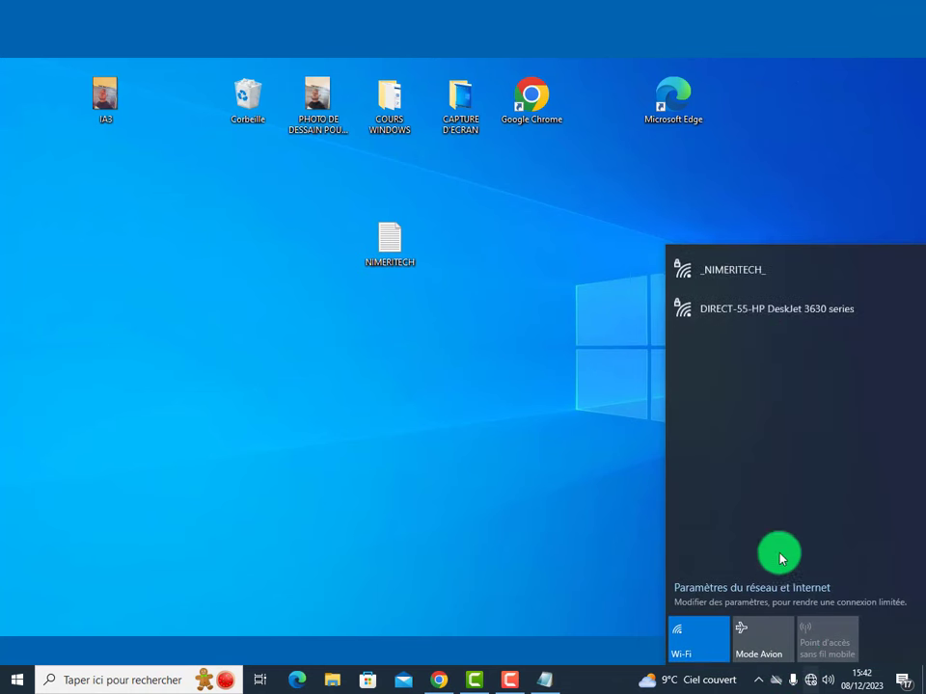
{"action": "left_click", "coordinate": [720, 269]}
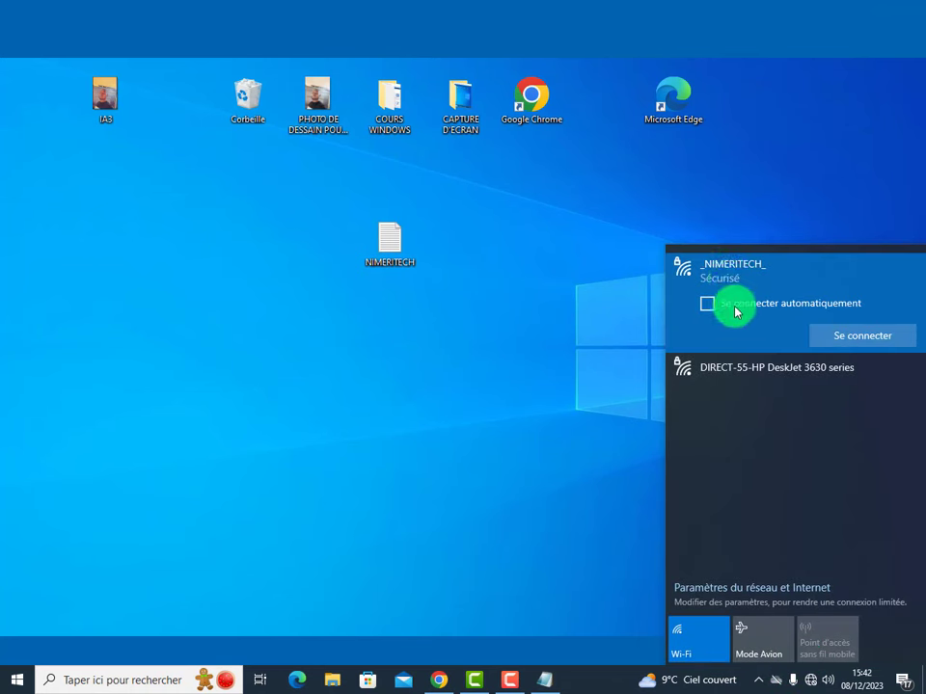
{"action": "left_click", "coordinate": [857, 334]}
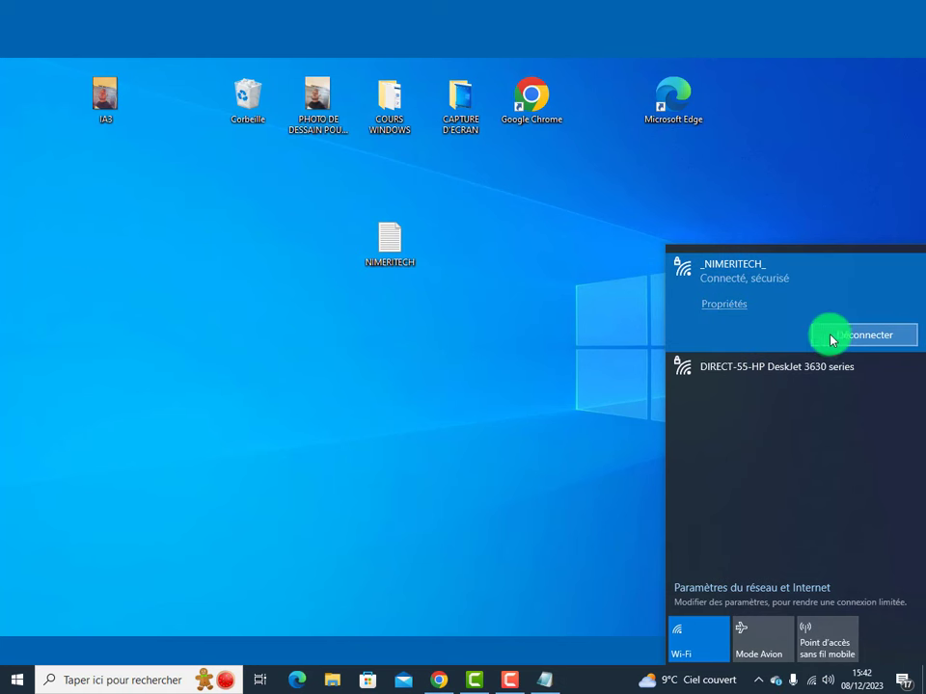
{"action": "left_click", "coordinate": [835, 336]}
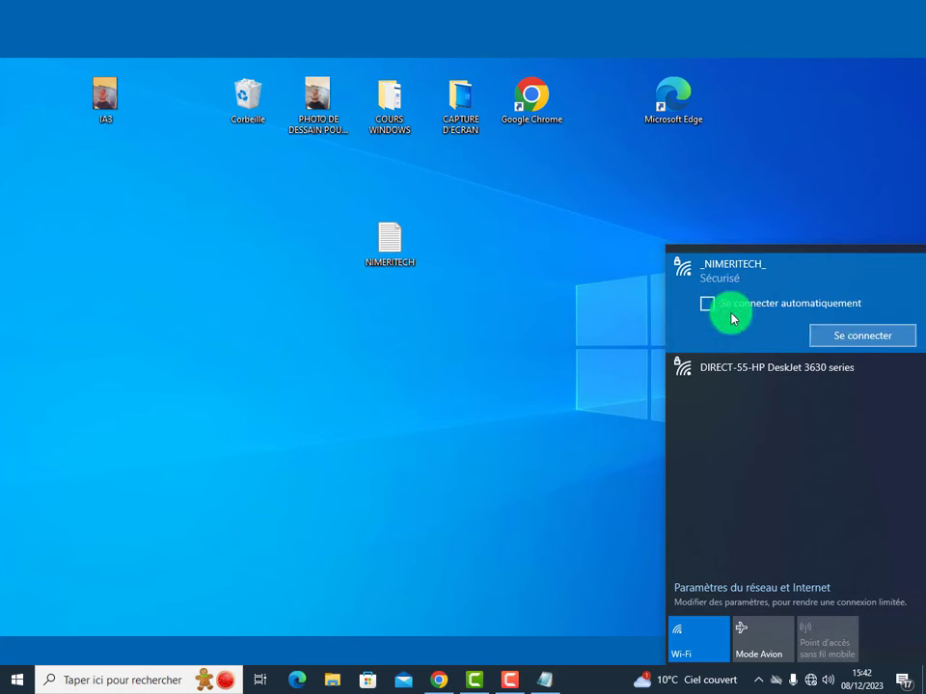
{"action": "left_click", "coordinate": [541, 267]}
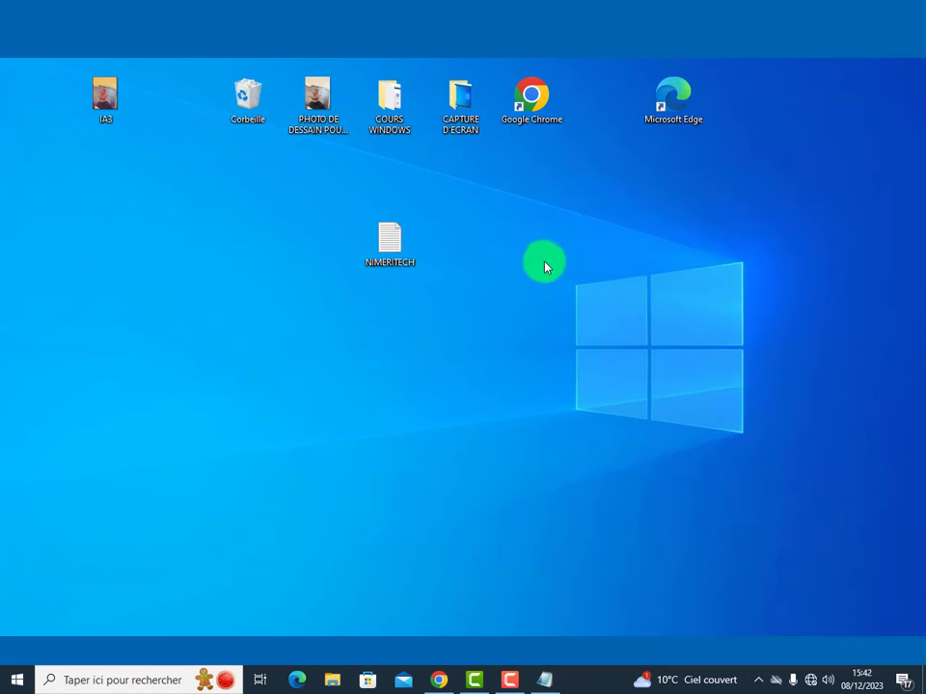
- Open a new Chrome window and place the cursor in the Google search field
{"action": "double_click", "coordinate": [547, 105]}
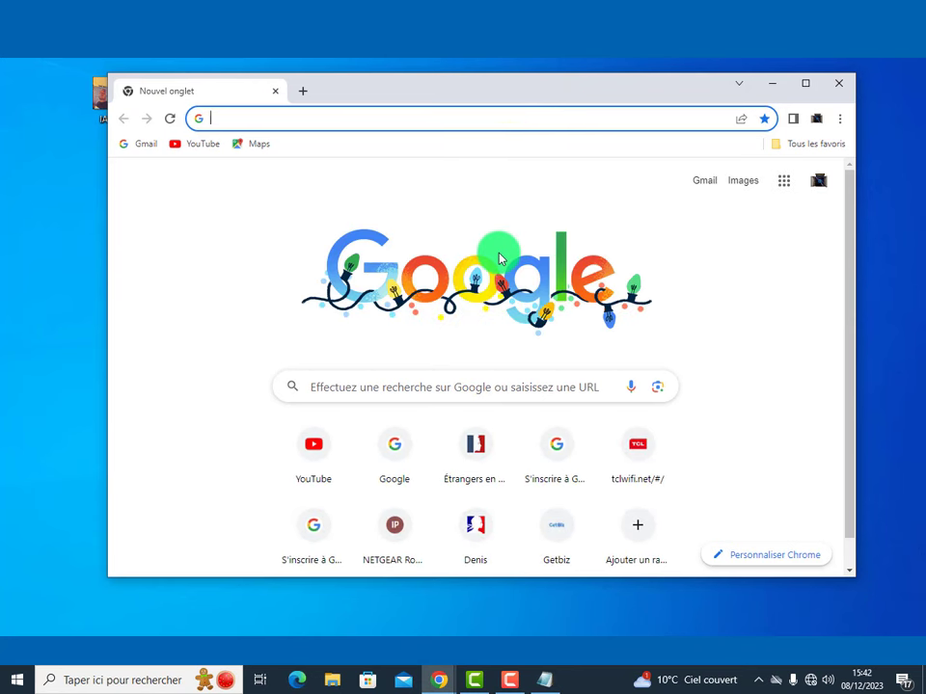
{"action": "left_click", "coordinate": [422, 388]}
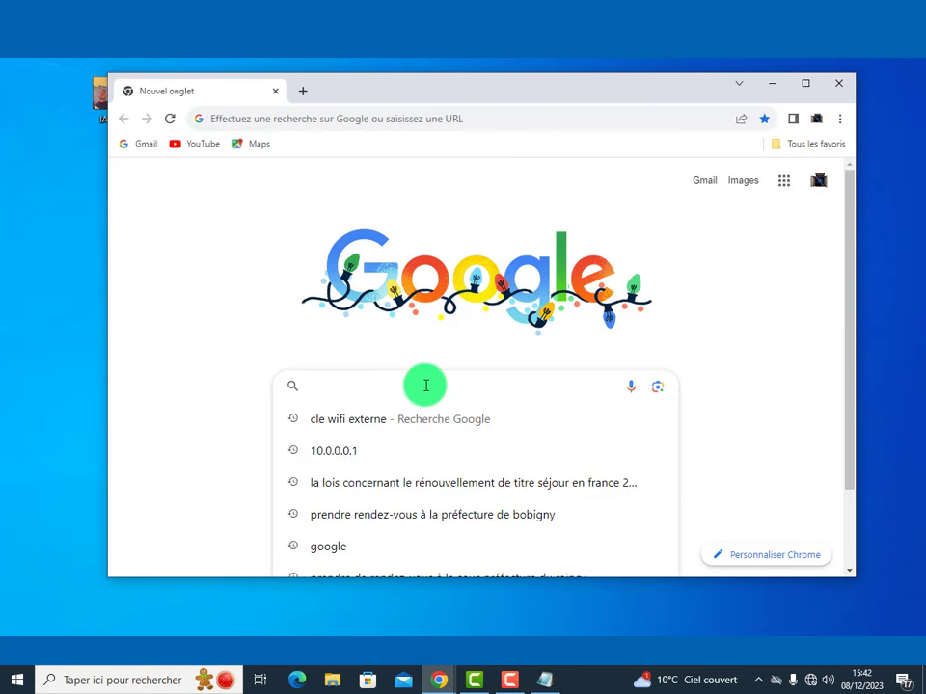
{"action": "type", "text": "GOOGLE"}
{"action": "key", "text": "BackSpace"}
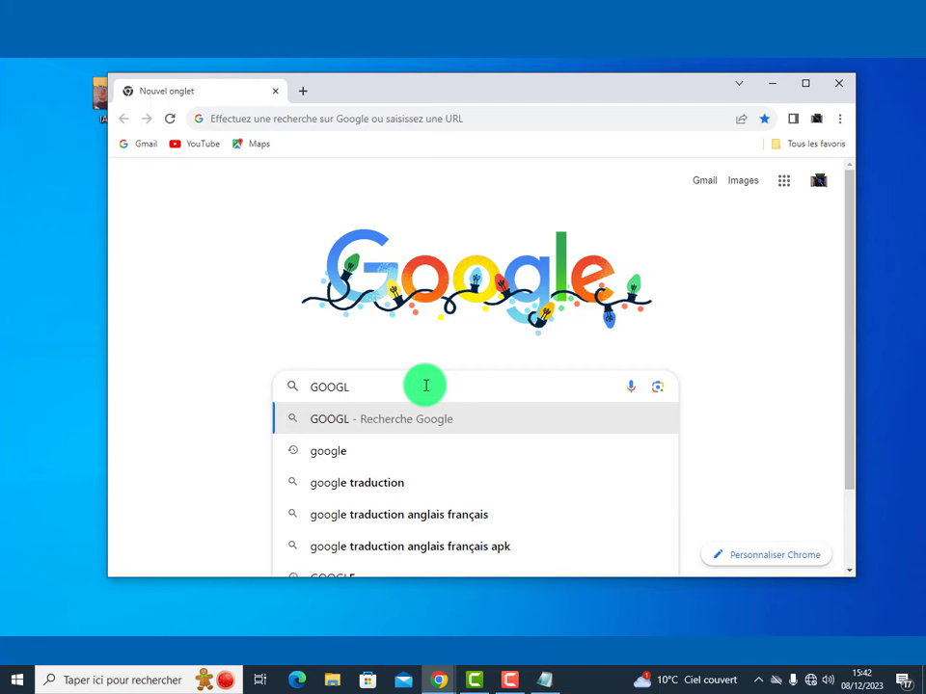
{"action": "key", "text": "BackSpace"}
{"action": "key", "text": "BackSpace"}
{"action": "key", "text": "BackSpace"}
{"action": "key", "text": "BackSpace"}
{"action": "key", "text": "BackSpace"}
- Search Google for YOUTUBE
{"action": "type", "text": "YO"}
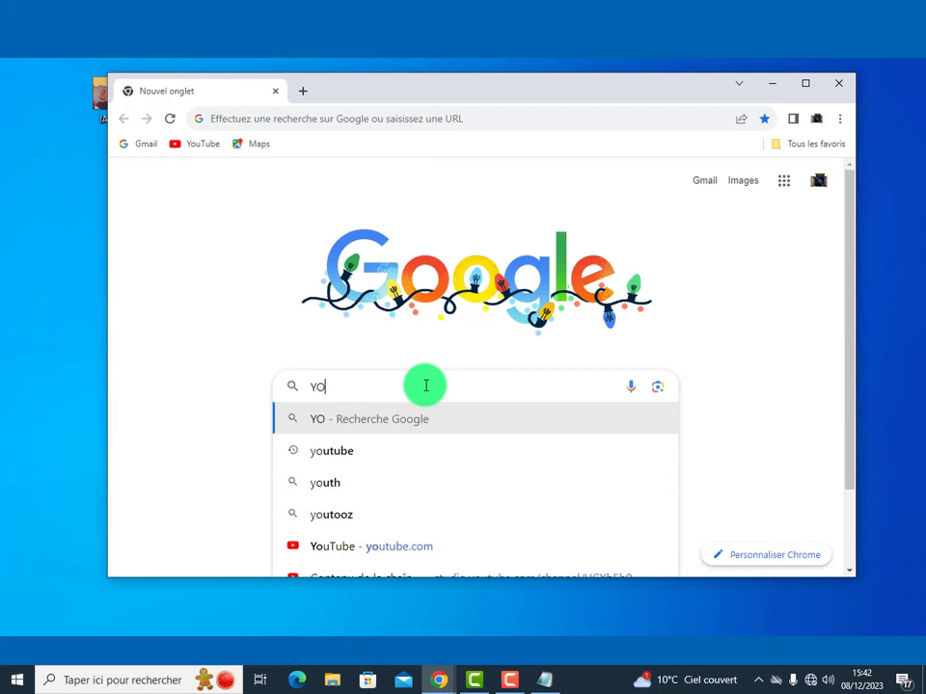
{"action": "type", "text": "UTUBE"}
{"action": "key", "text": "Return"}
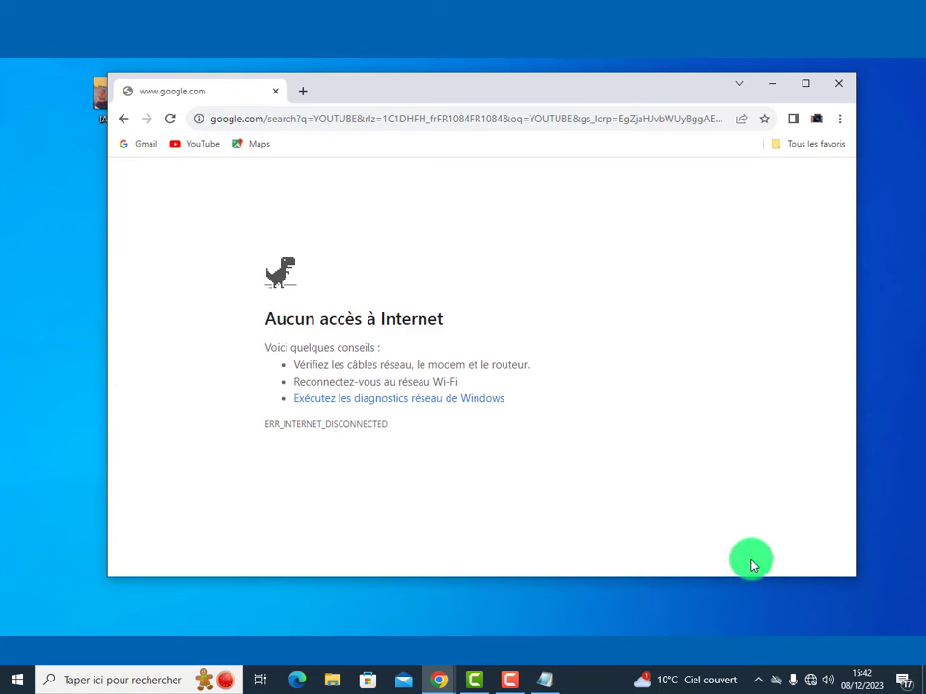
- Reconnect to the _NIMERITECH_ Wi-Fi network and return to the YOUTUBE search page in Chrome
{"action": "left_click", "coordinate": [813, 685]}
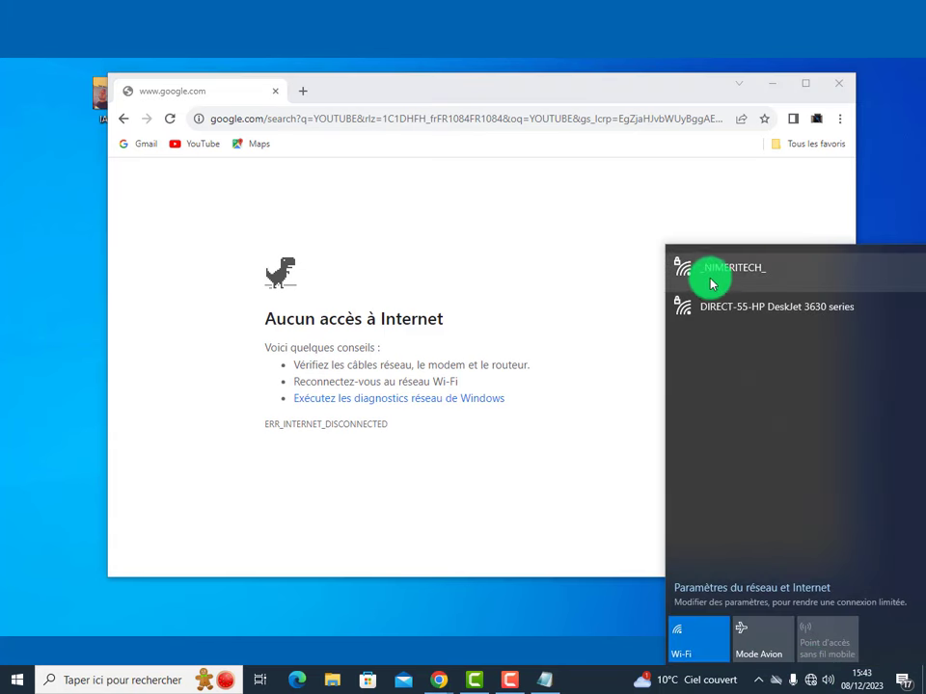
{"action": "left_click", "coordinate": [711, 277]}
{"action": "left_click", "coordinate": [833, 338]}
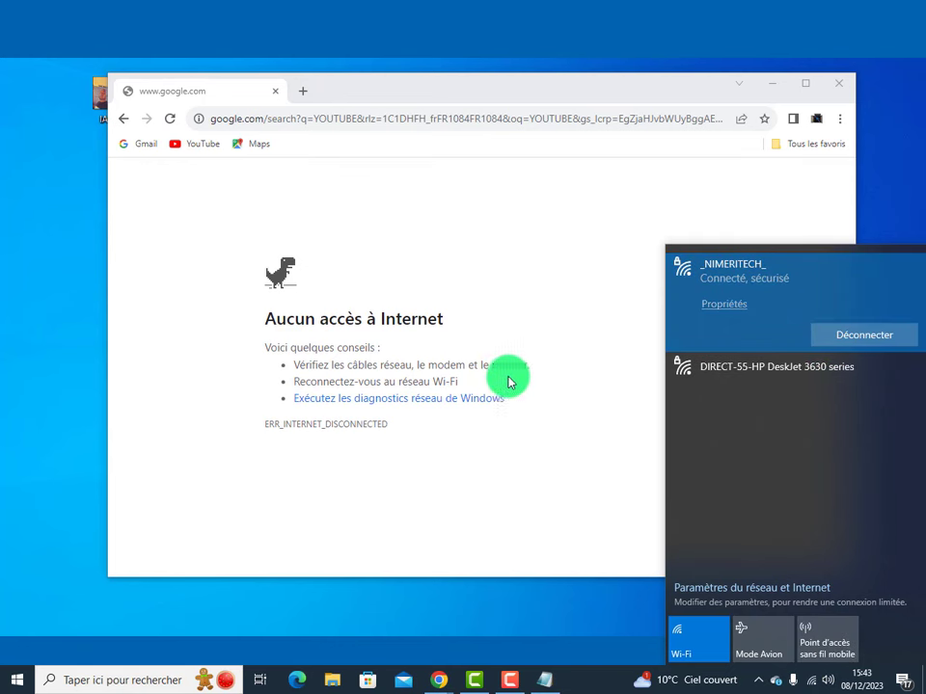
{"action": "left_click", "coordinate": [383, 120]}
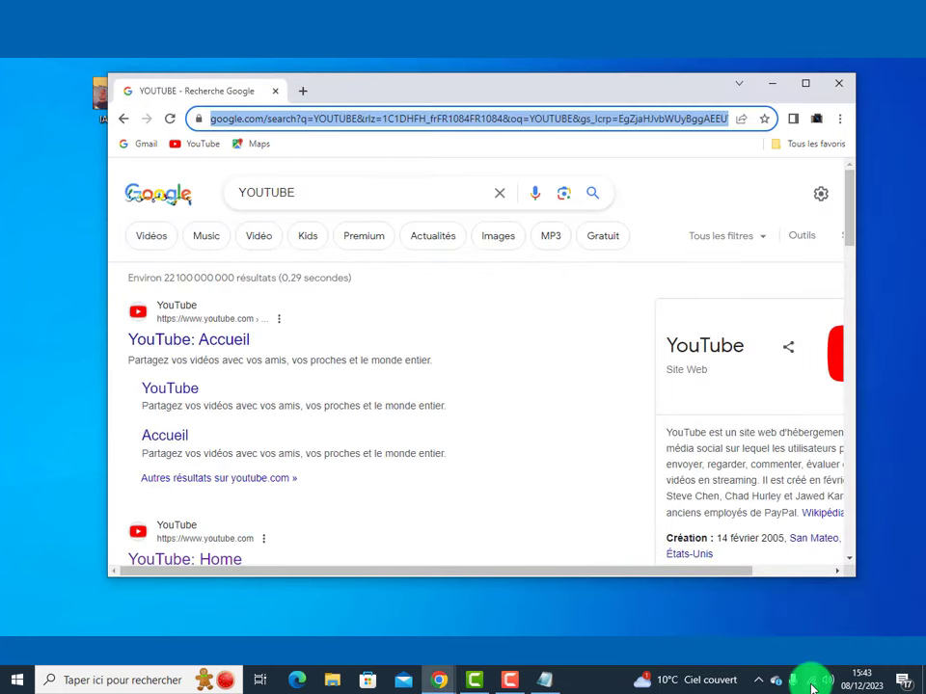
- Open the YouTube: Accueil result, browse the NIMERITECH channel page in a maximized window, and minimize Chrome
{"action": "left_click", "coordinate": [200, 344]}
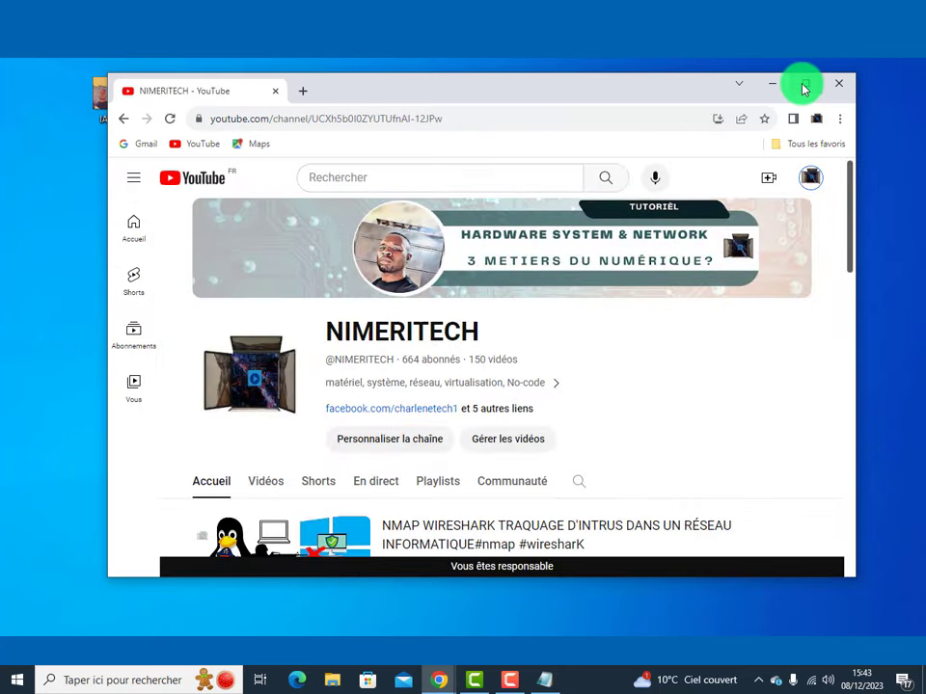
{"action": "left_click", "coordinate": [804, 83]}
{"action": "scroll", "coordinate": [355, 438], "scroll_direction": "down", "scroll_amount": 3}
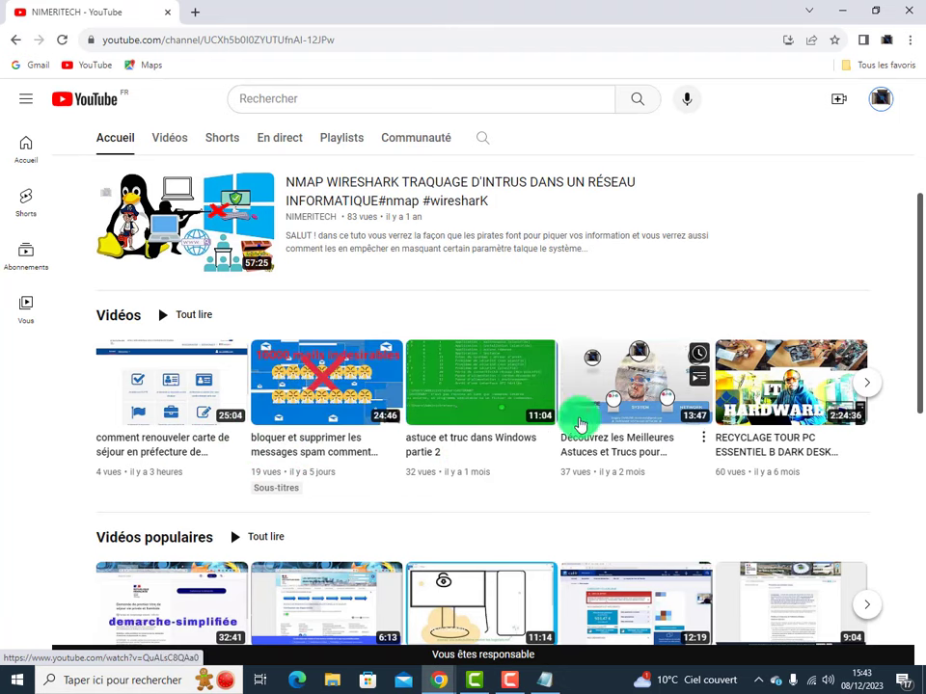
{"action": "scroll", "coordinate": [636, 444], "scroll_direction": "down", "scroll_amount": 7}
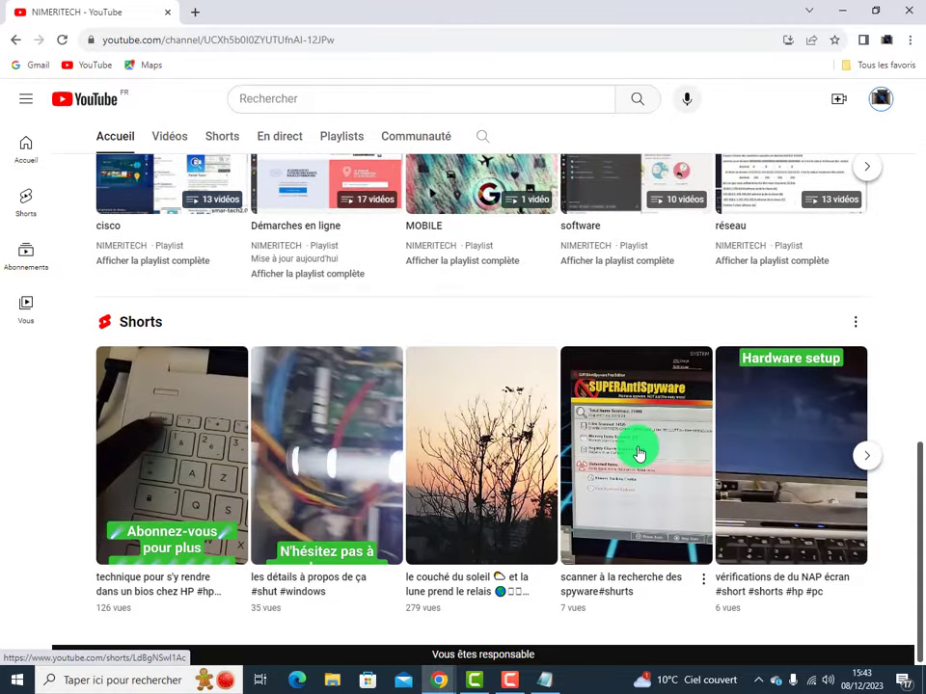
{"action": "scroll", "coordinate": [638, 450], "scroll_direction": "up", "scroll_amount": 3}
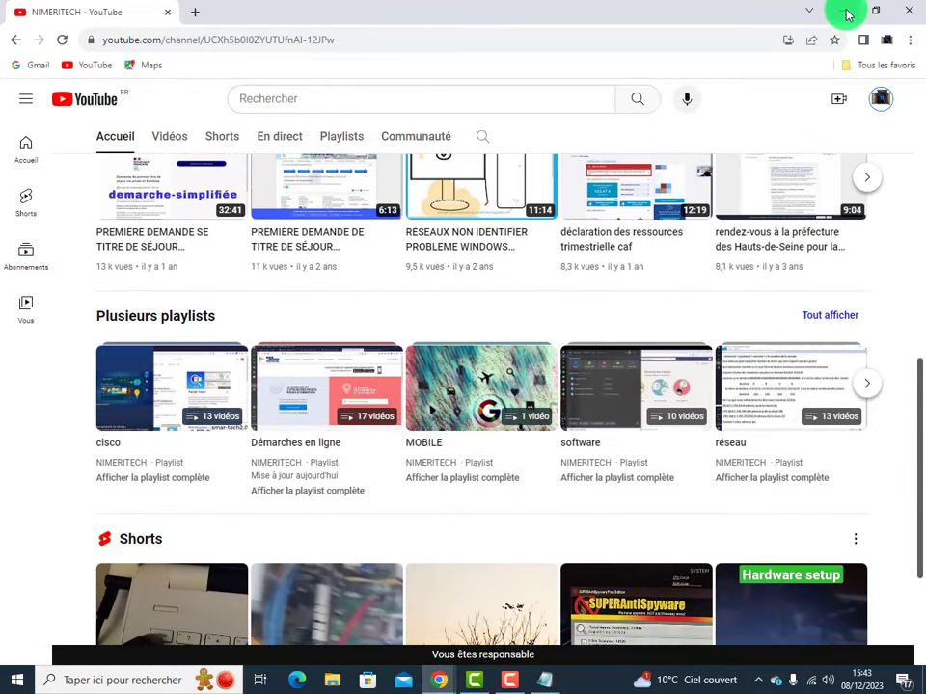
{"action": "left_click", "coordinate": [845, 12]}
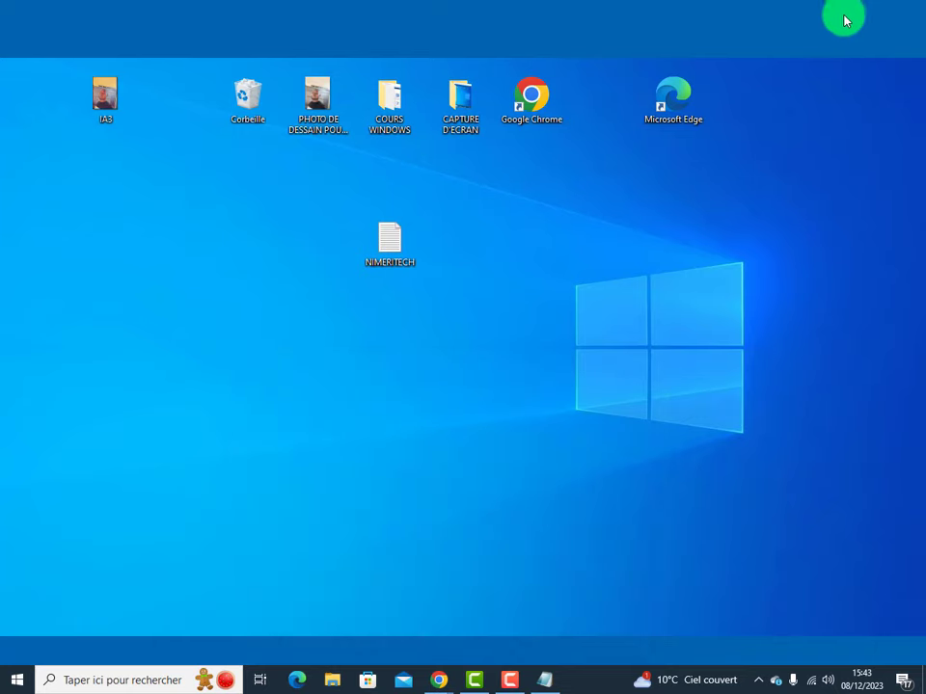